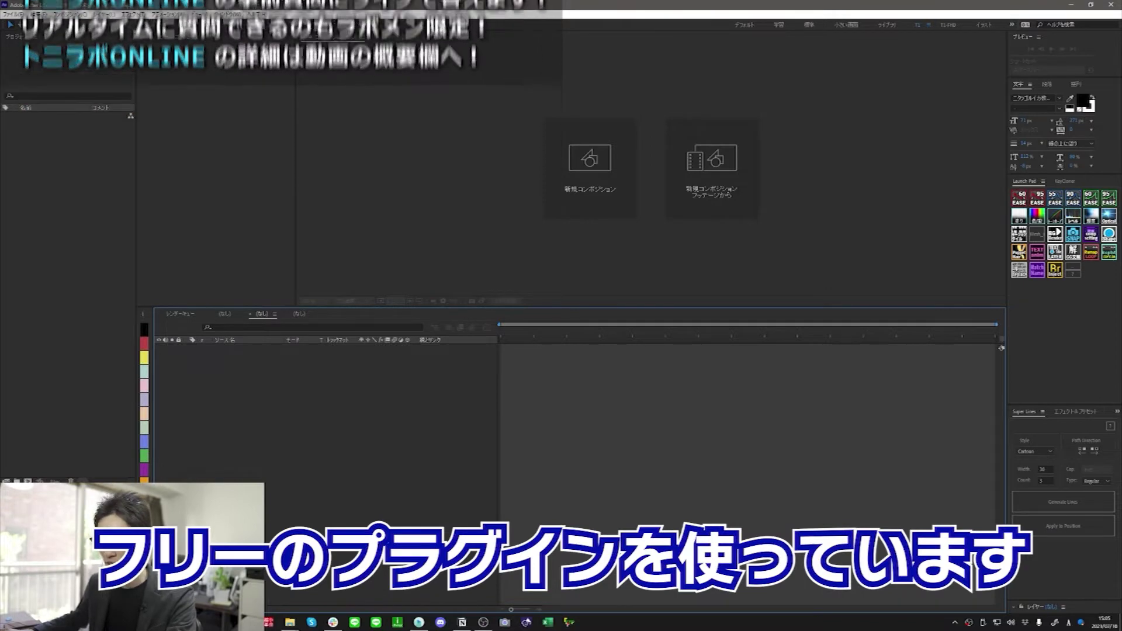
Open compositions B and A in the timeline, ending on comp A.
{"action": "left_click", "coordinate": [44, 457]}
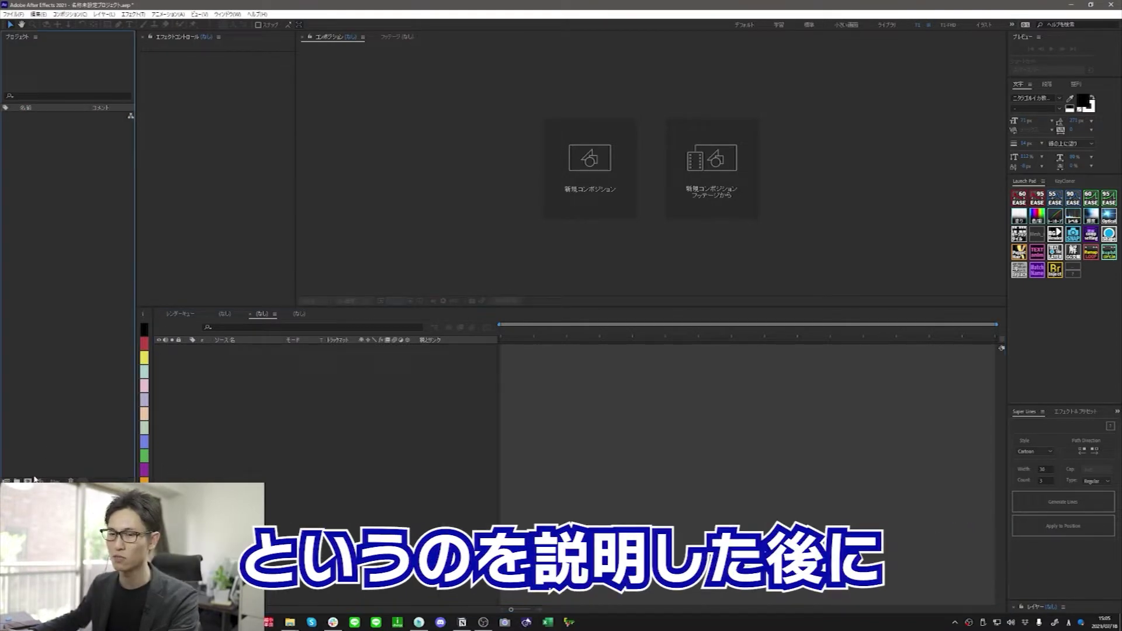
{"action": "left_click", "coordinate": [267, 433]}
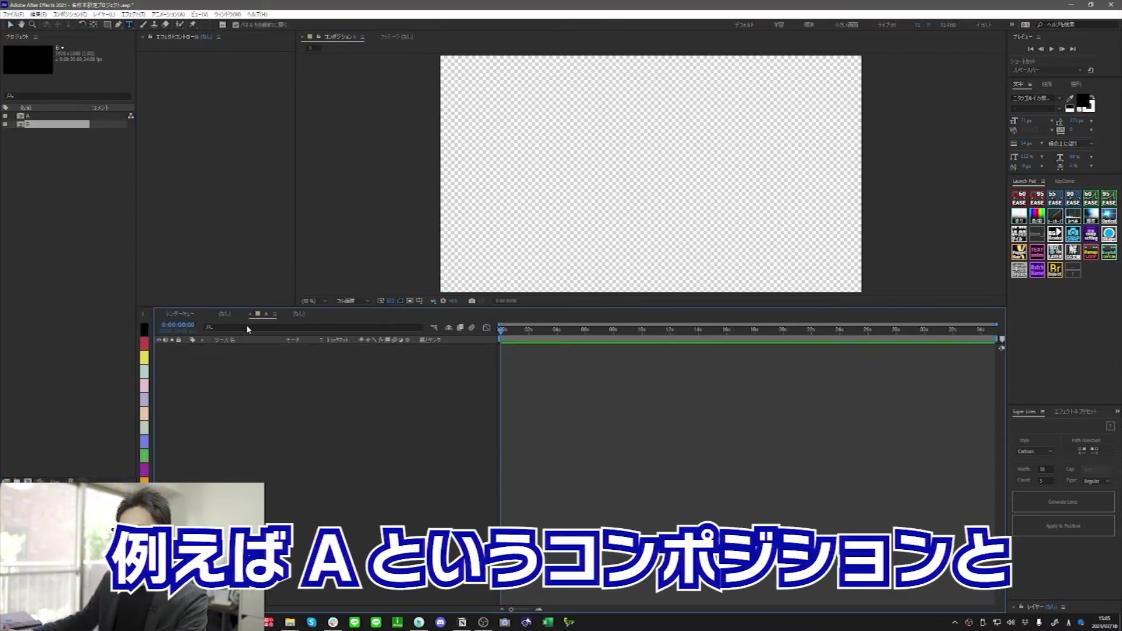
{"action": "double_click", "coordinate": [40, 125]}
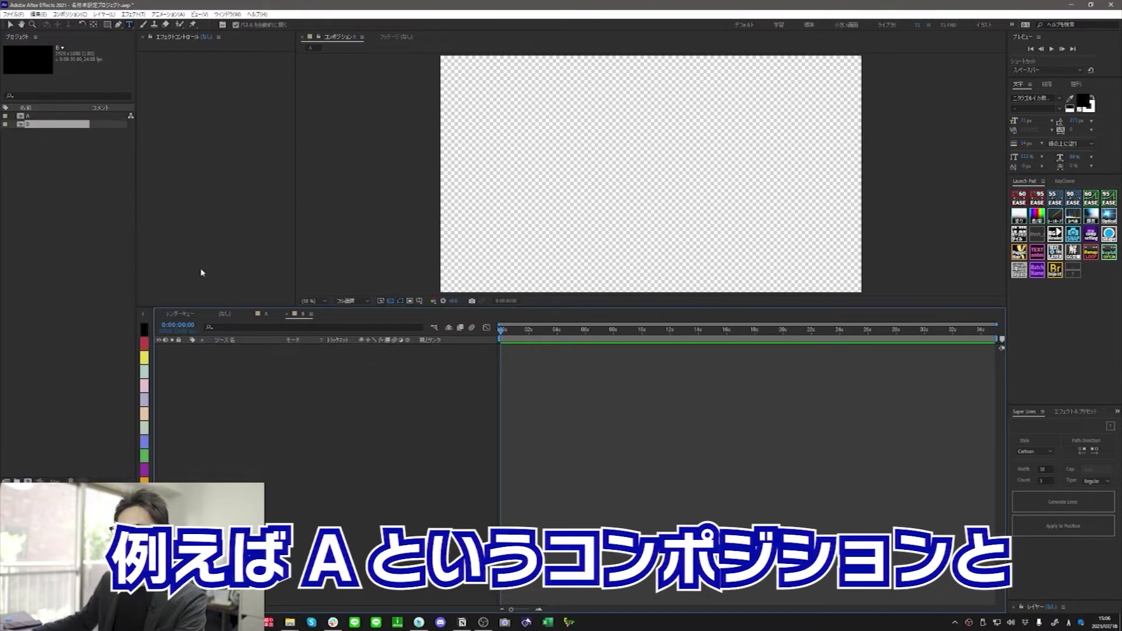
{"action": "left_click", "coordinate": [232, 316]}
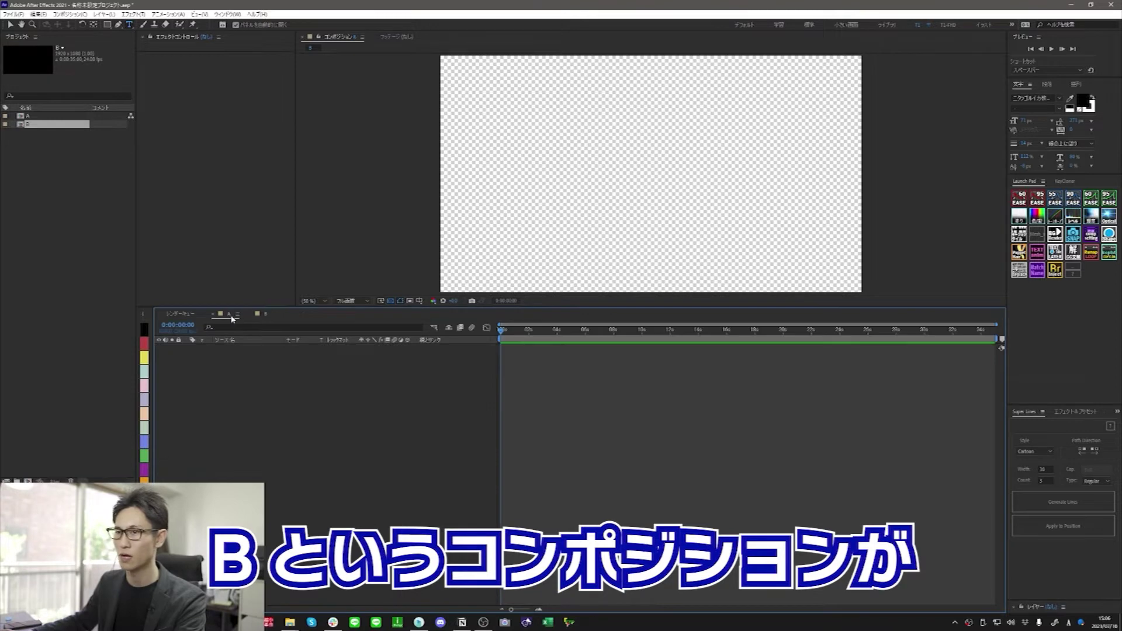
Add a blue solid layer to comp A.
{"action": "key", "text": "ctrl+y"}
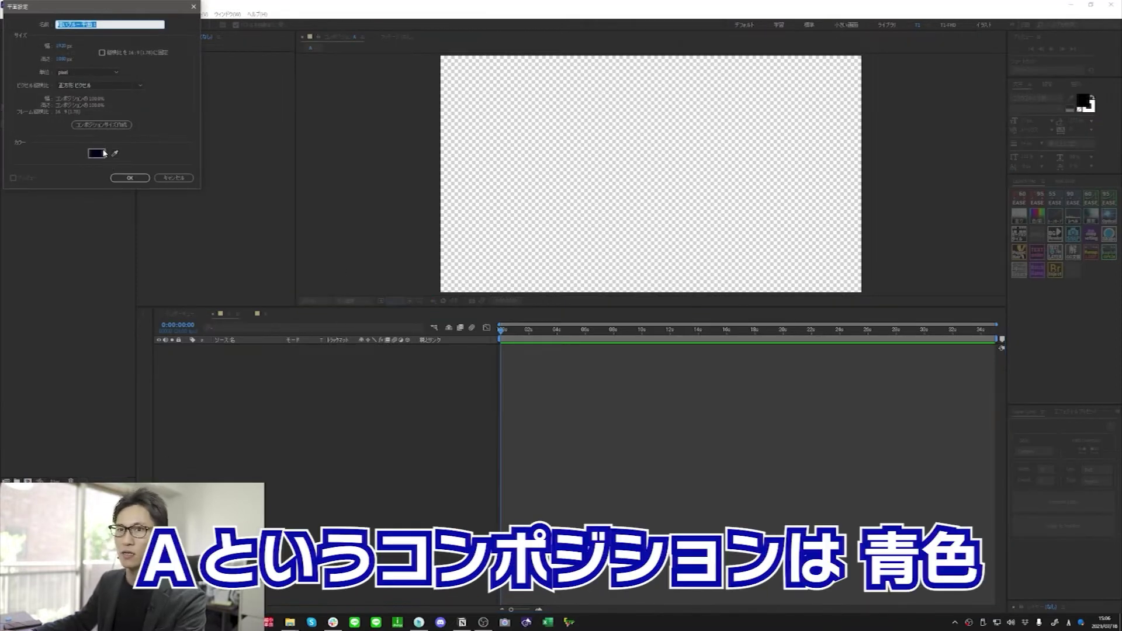
{"action": "left_click", "coordinate": [94, 153]}
{"action": "left_click", "coordinate": [254, 158]}
{"action": "left_click", "coordinate": [131, 178]}
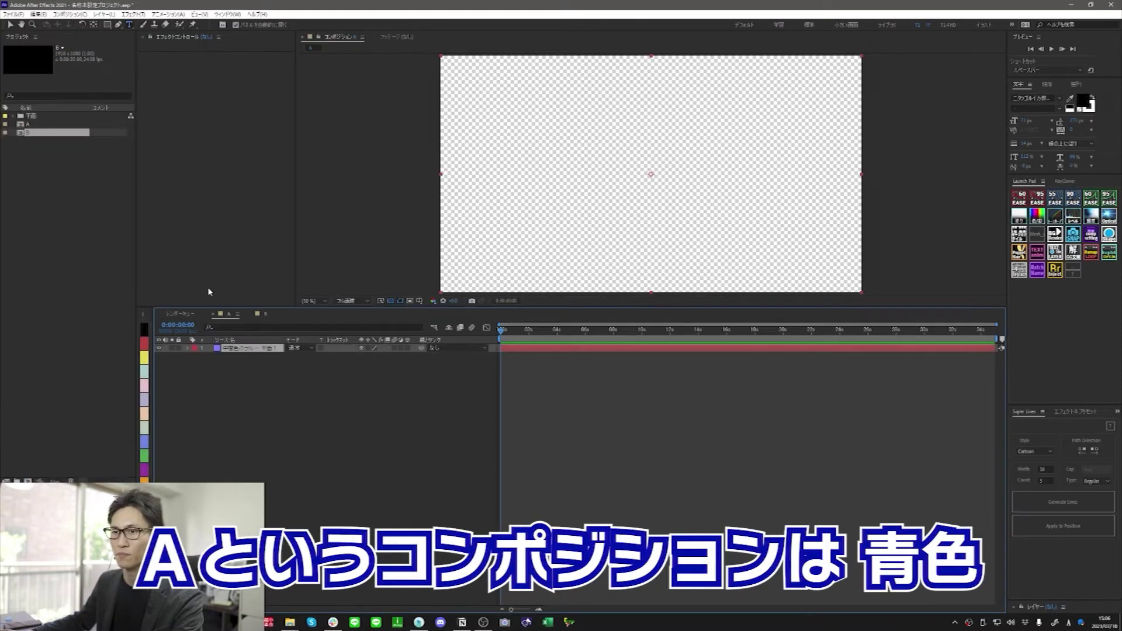
Add a yellow solid layer to comp B.
{"action": "left_click", "coordinate": [262, 316]}
{"action": "key", "text": "ctrl+y"}
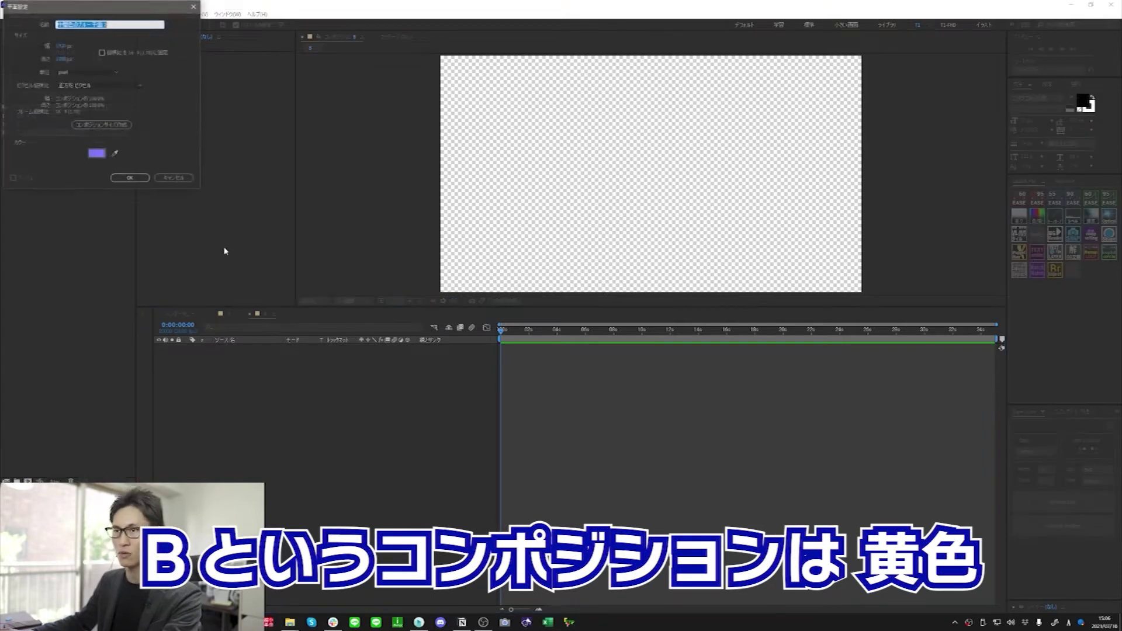
{"action": "left_click", "coordinate": [96, 153]}
{"action": "left_click", "coordinate": [255, 158]}
{"action": "left_click", "coordinate": [130, 179]}
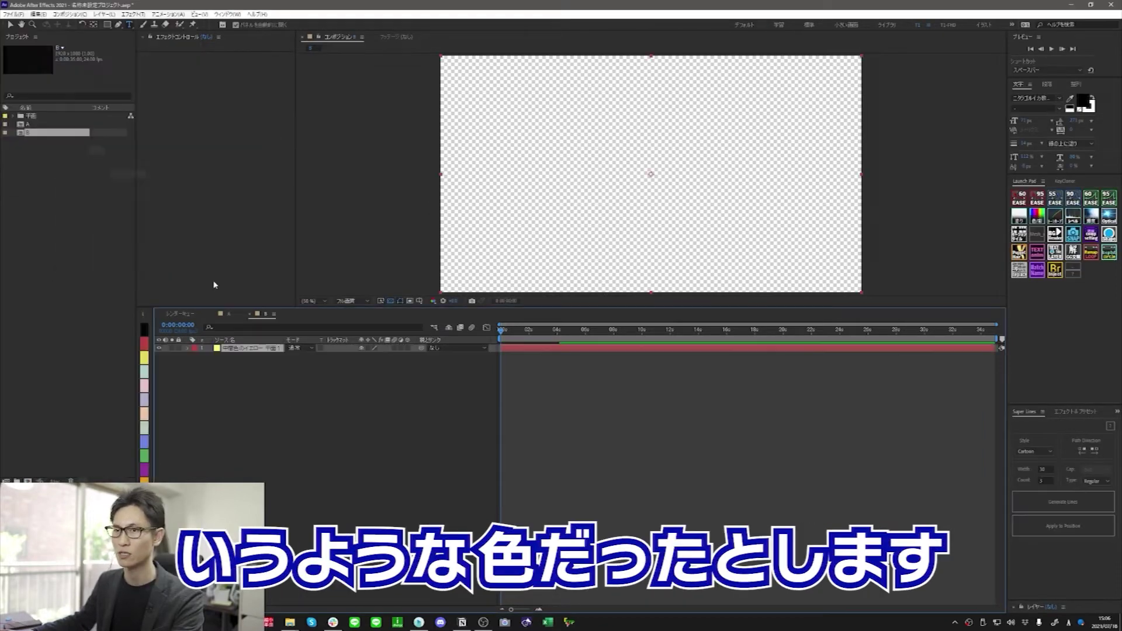
Create a new composition named 'Master'.
{"action": "key", "text": "ctrl+n"}
{"action": "type", "text": "Master"}
{"action": "key", "text": "Return"}
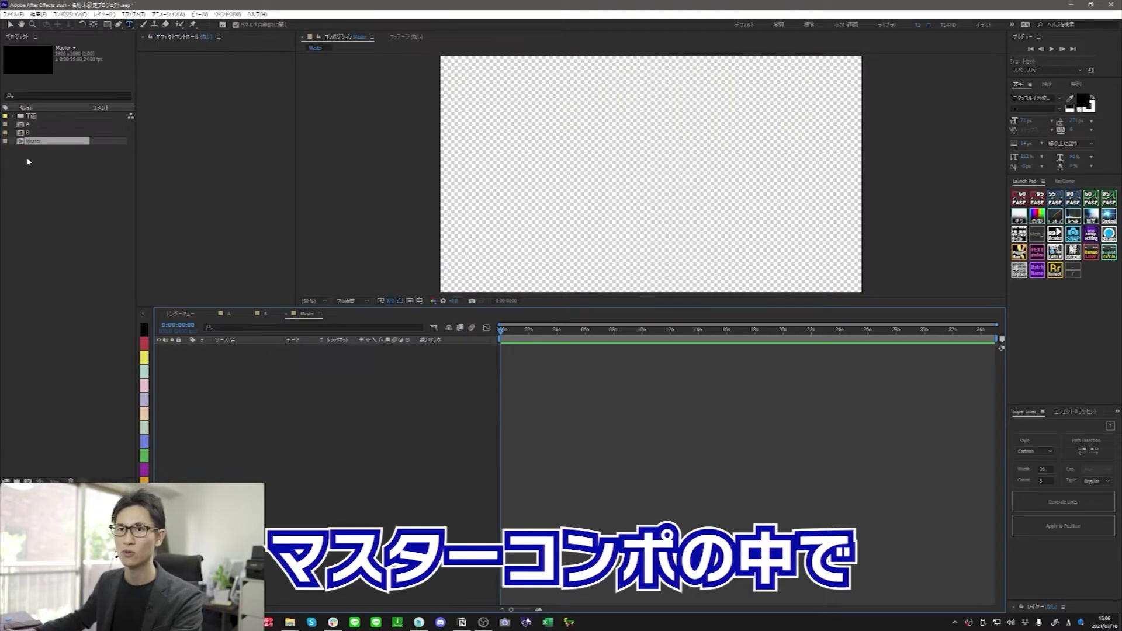
Put comp A in Master with comp B above it, starting around 4 seconds.
{"action": "left_click_drag", "start_coordinate": [28, 124], "coordinate": [239, 421]}
{"action": "left_click_drag", "start_coordinate": [29, 134], "coordinate": [263, 349]}
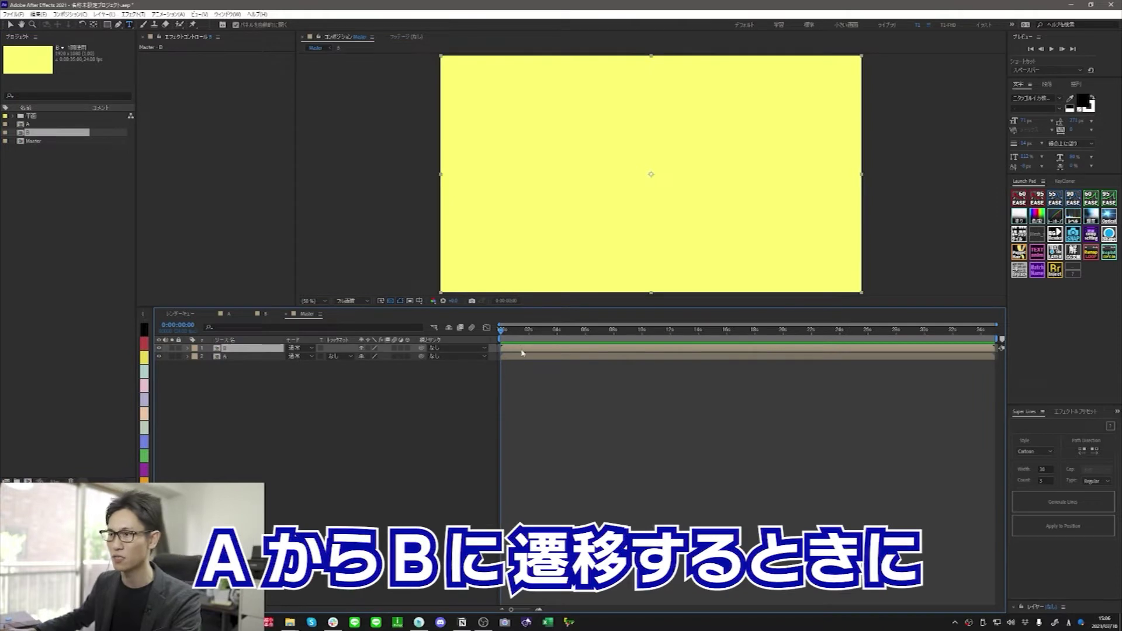
{"action": "left_click_drag", "start_coordinate": [572, 352], "coordinate": [633, 351]}
Scrub the Master timeline through the blue-to-yellow cut, ending at 0:00:04:13 with layer B selected.
{"action": "left_click", "coordinate": [539, 342]}
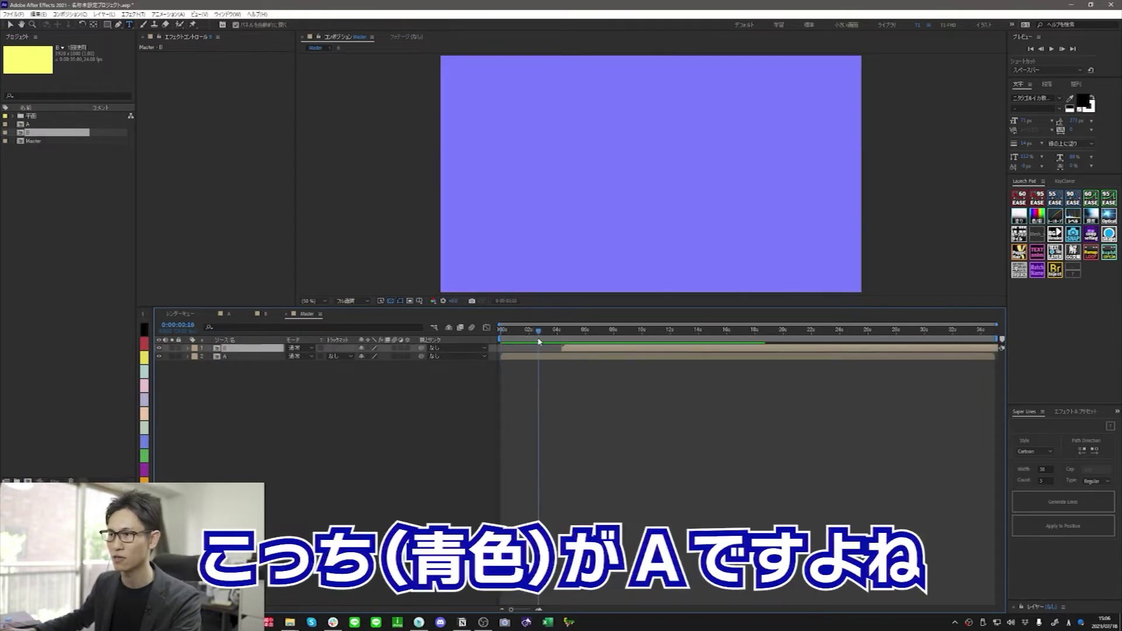
{"action": "left_click", "coordinate": [518, 356]}
{"action": "left_click", "coordinate": [531, 332]}
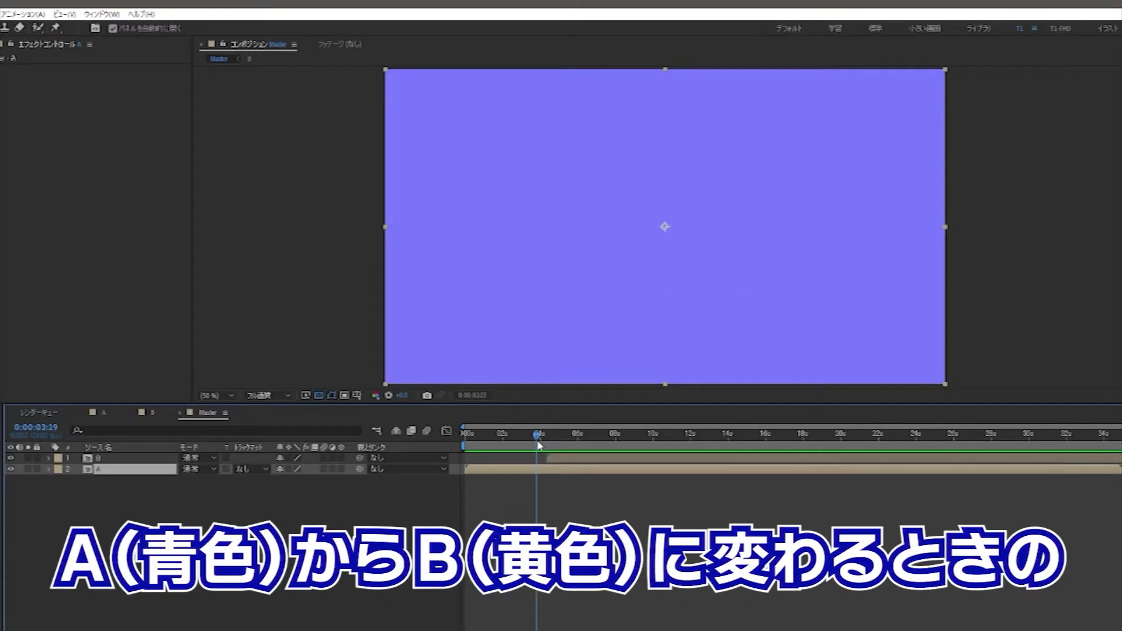
{"action": "left_click_drag", "start_coordinate": [538, 445], "coordinate": [570, 455]}
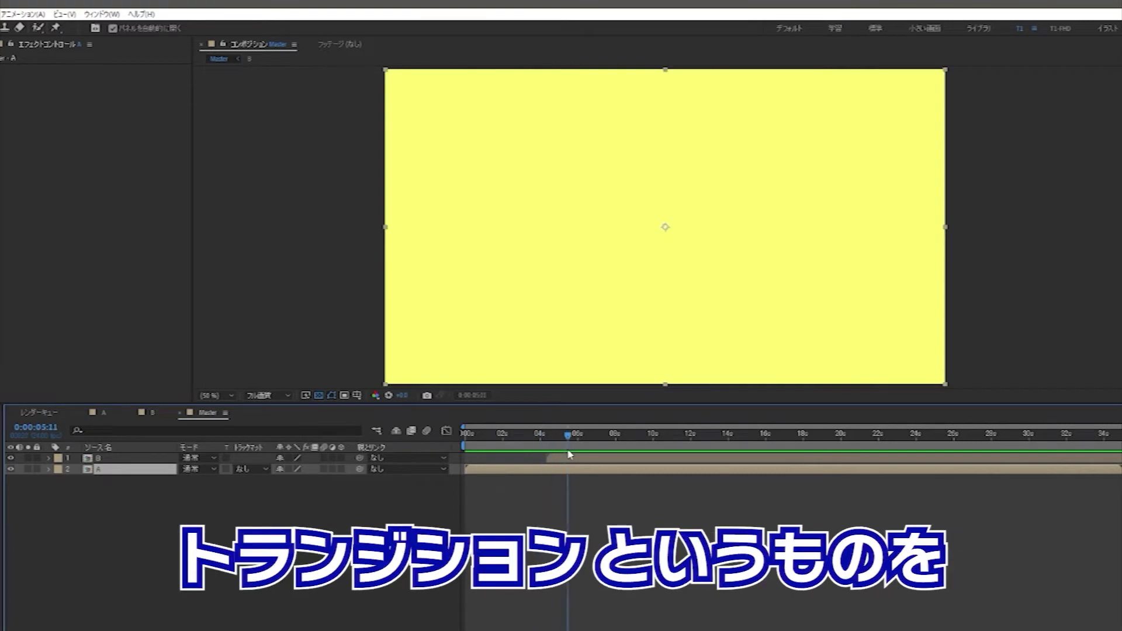
{"action": "left_click", "coordinate": [554, 502]}
{"action": "left_click_drag", "start_coordinate": [562, 437], "coordinate": [559, 467]}
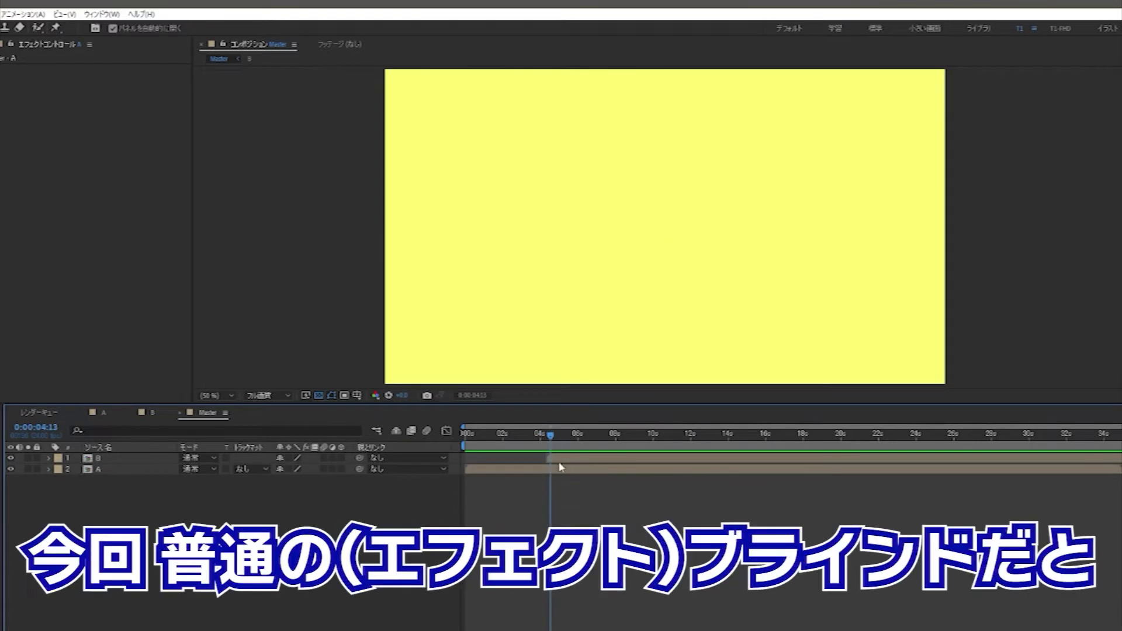
{"action": "left_click", "coordinate": [571, 461]}
{"action": "key", "text": "ctrl+space"}
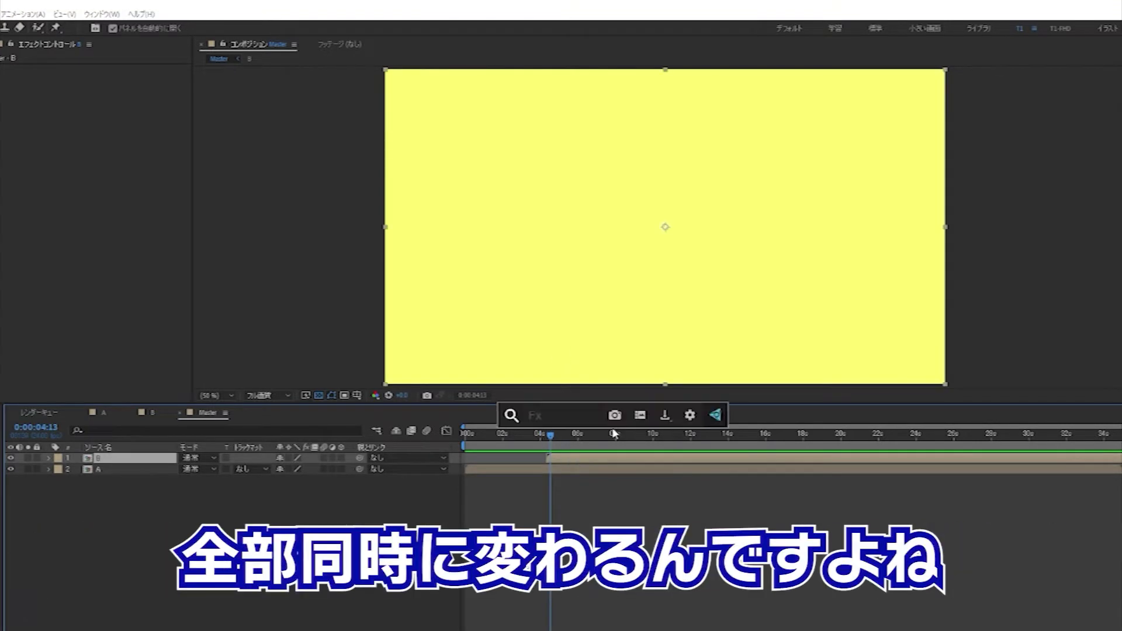
{"action": "type", "text": "bu"}
{"action": "key", "text": "Down"}
{"action": "key", "text": "Return"}
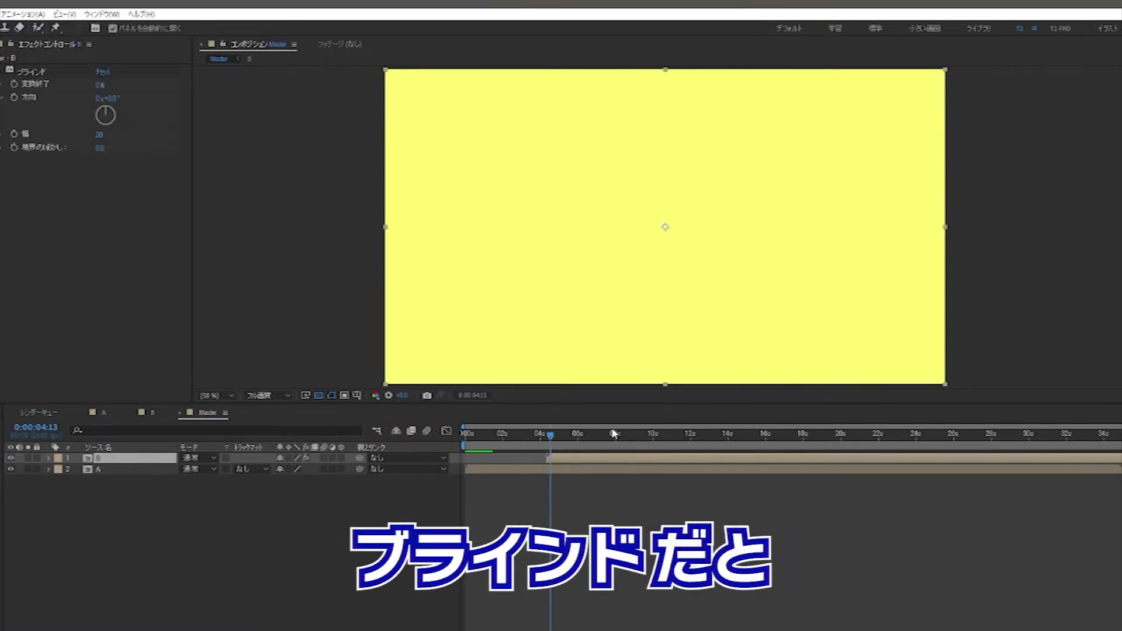
{"action": "left_click_drag", "start_coordinate": [98, 85], "coordinate": [74, 84]}
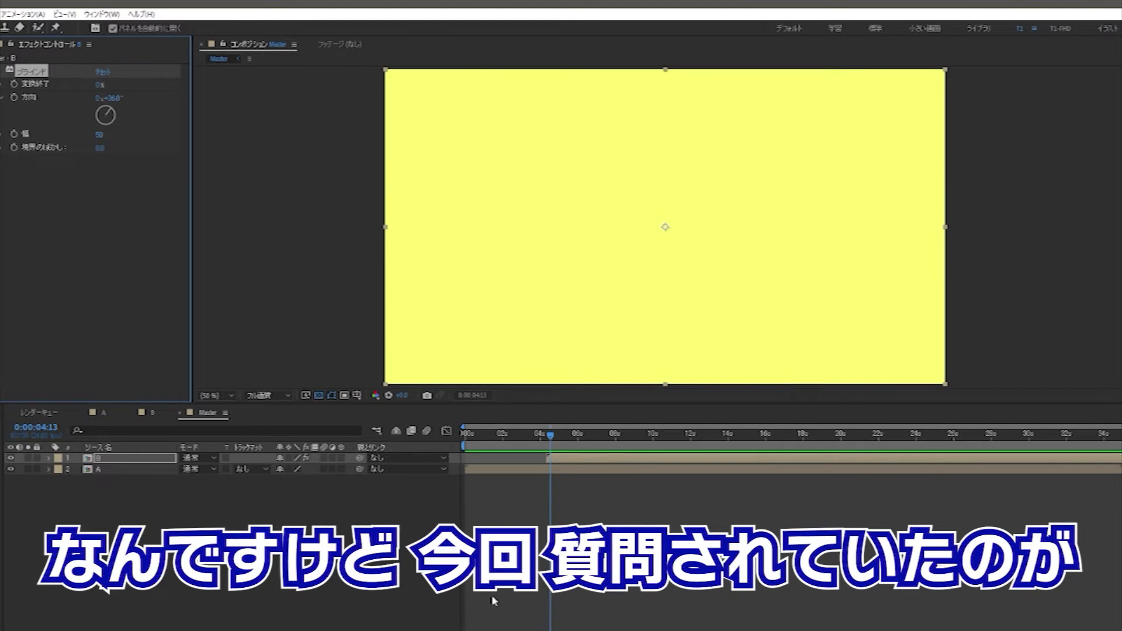
{"action": "left_click", "coordinate": [493, 600]}
{"action": "left_click", "coordinate": [37, 71]}
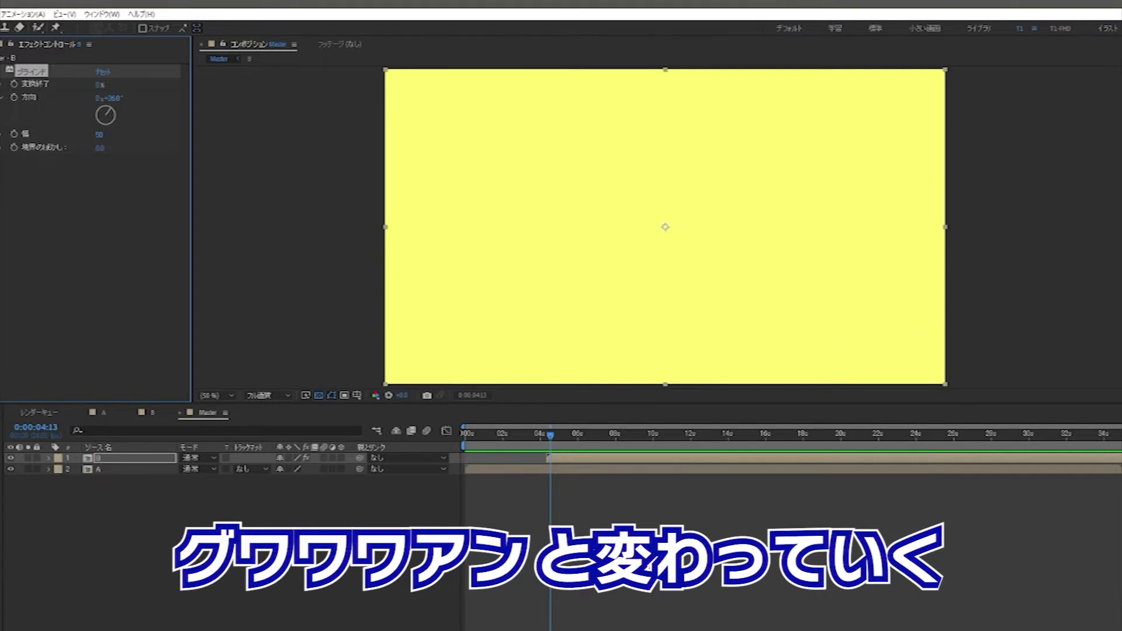
{"action": "key", "text": "Delete"}
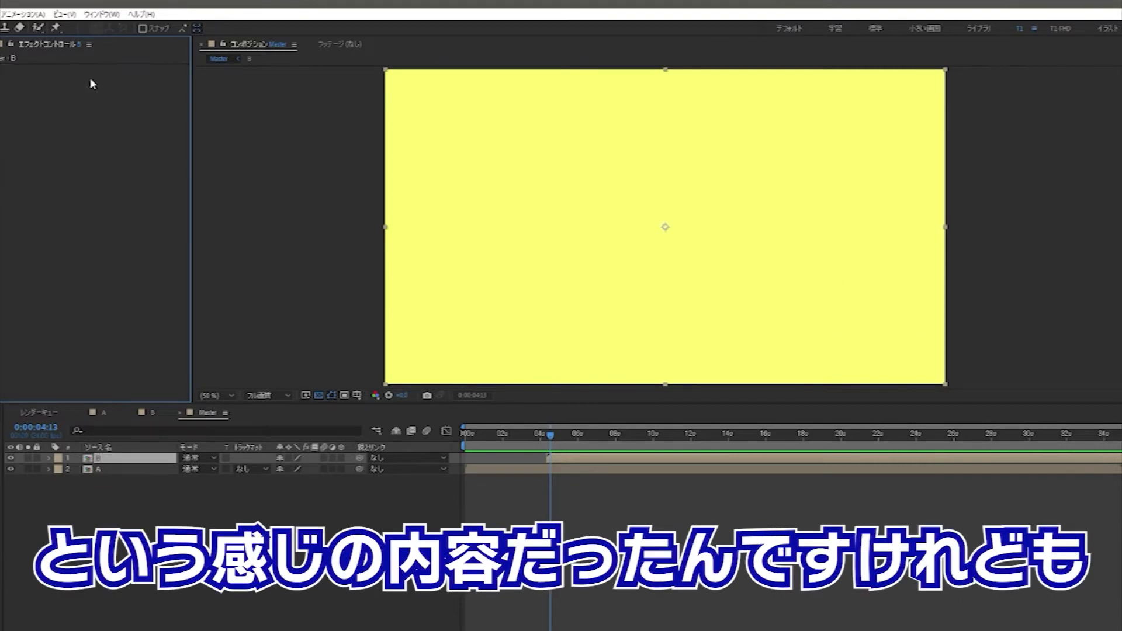
Apply KikakuBlind to layer B and keep its Mode at One.
{"action": "key", "text": "ctrl+space"}
{"action": "type", "text": "kika"}
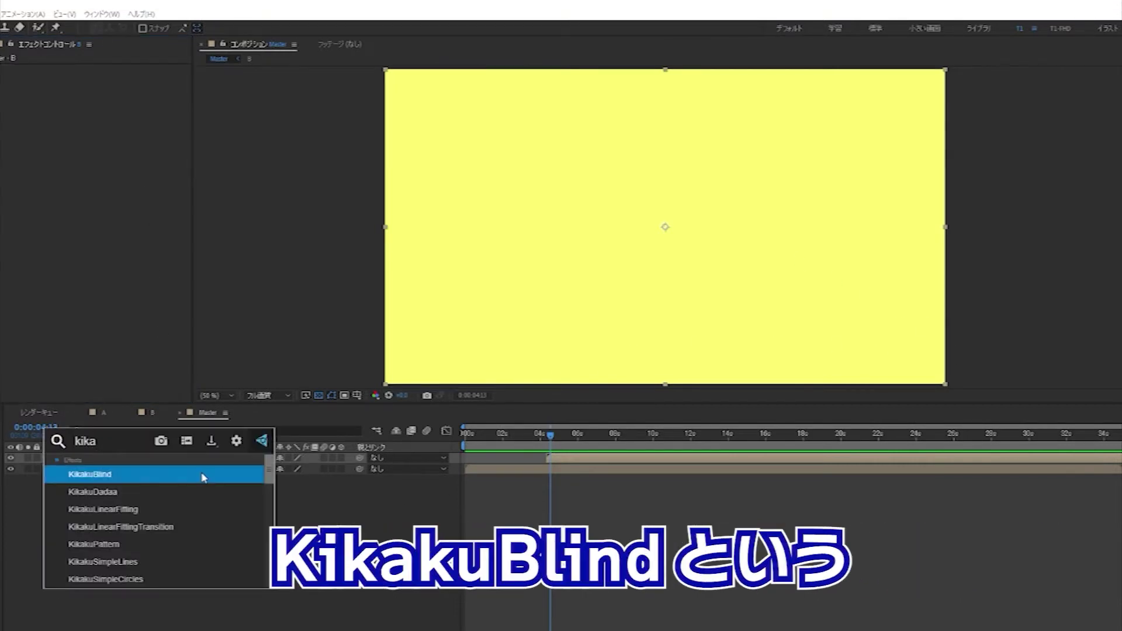
{"action": "left_click", "coordinate": [203, 477]}
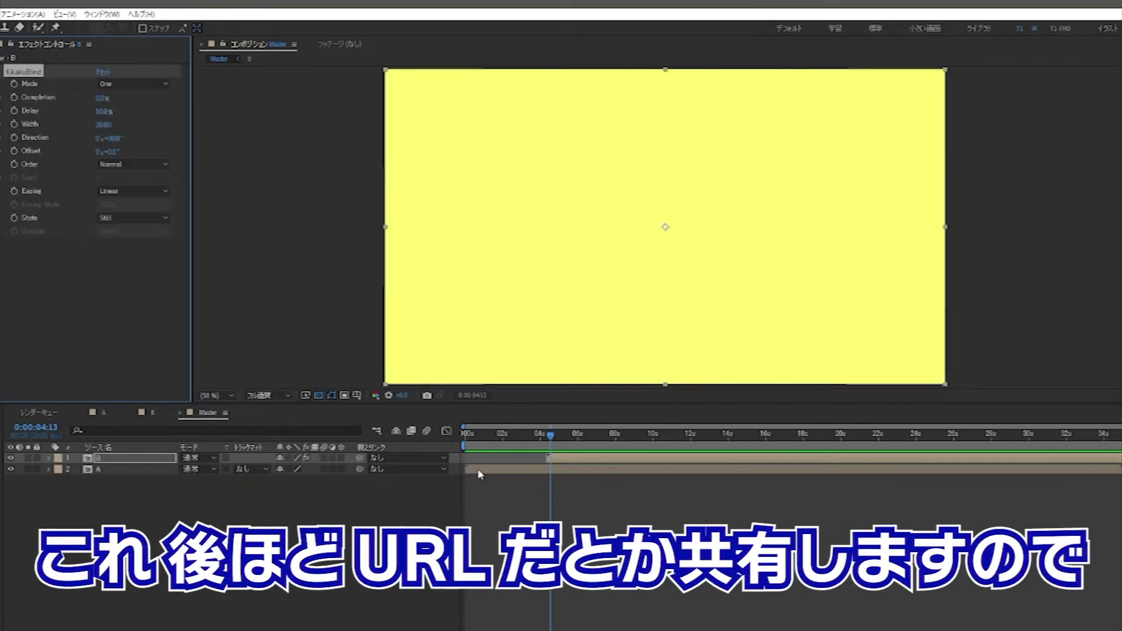
{"action": "left_click", "coordinate": [128, 84]}
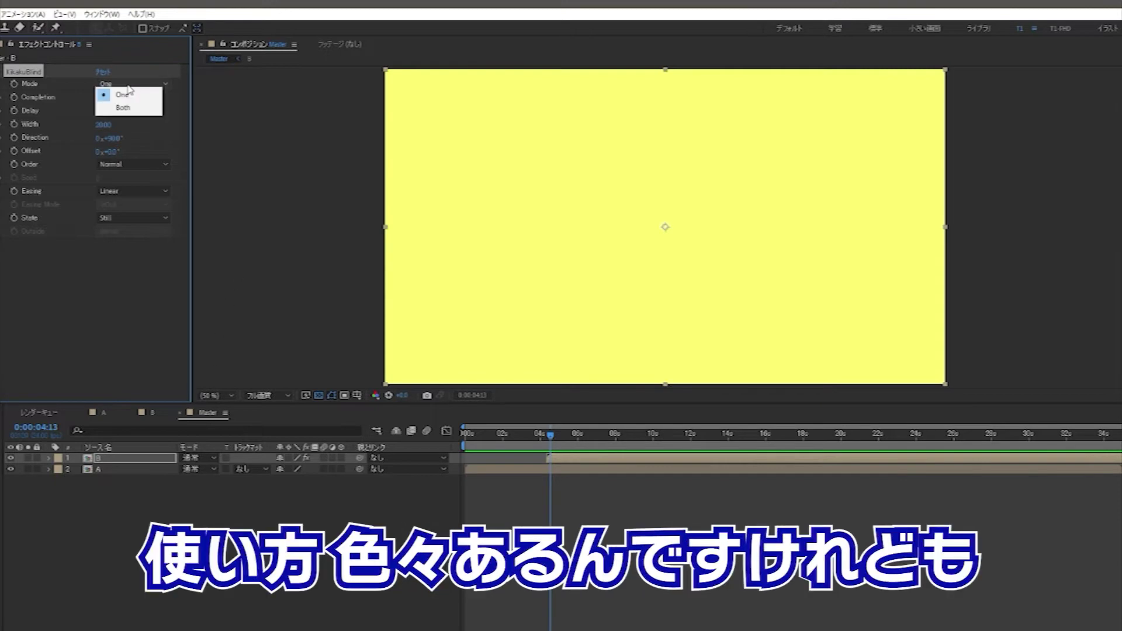
{"action": "left_click", "coordinate": [88, 210]}
Set Completion to about 59% and Width to 44.70 with diagonal Direction, then web-search 'kikaku blind'.
{"action": "left_click_drag", "start_coordinate": [101, 105], "coordinate": [126, 108]}
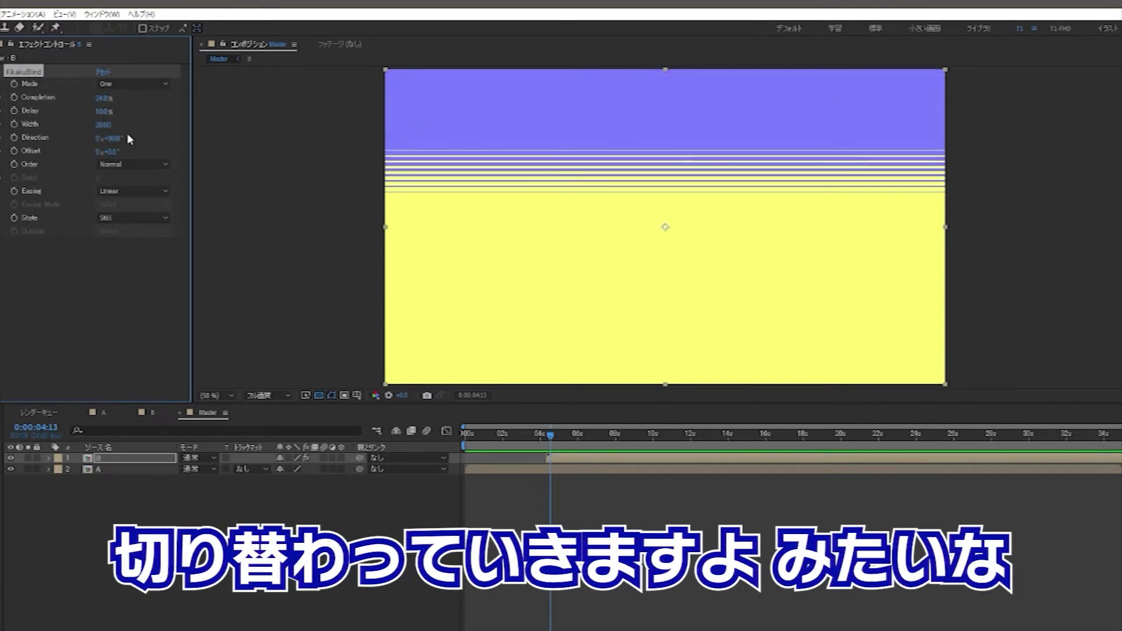
{"action": "mouse_move", "coordinate": [103, 124]}
{"action": "left_mouse_down"}
{"action": "mouse_move", "coordinate": [134, 125]}
{"action": "mouse_move", "coordinate": [129, 97]}
{"action": "mouse_move", "coordinate": [101, 140]}
{"action": "left_mouse_up"}
{"action": "left_click_drag", "start_coordinate": [104, 97], "coordinate": [108, 98]}
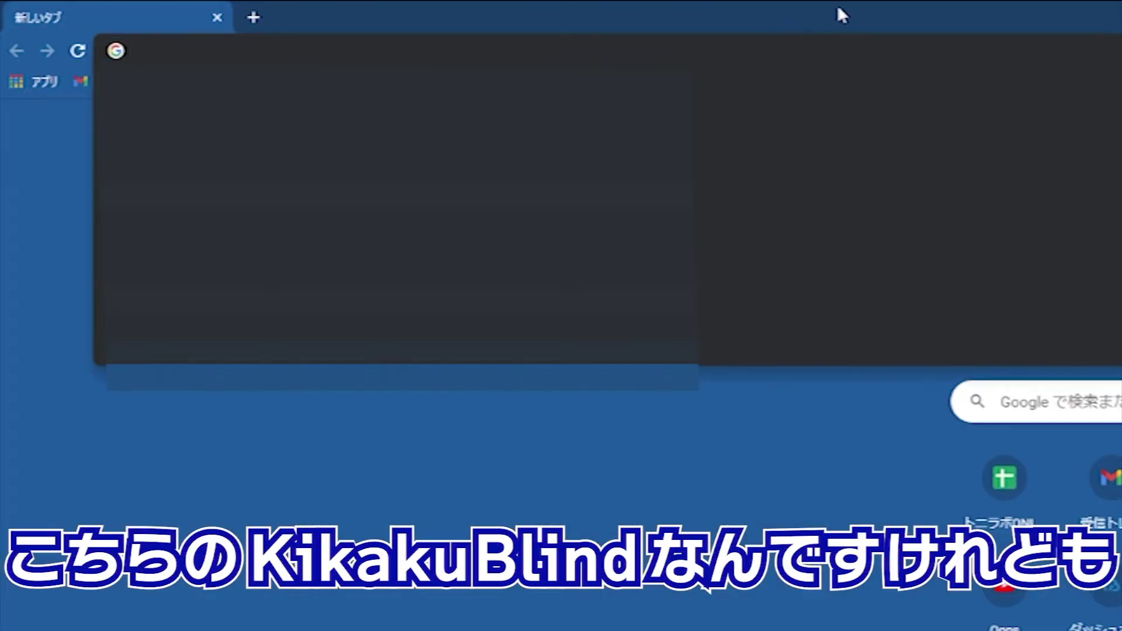
{"action": "type", "text": "kikaku blind"}
{"action": "key", "text": "Return"}
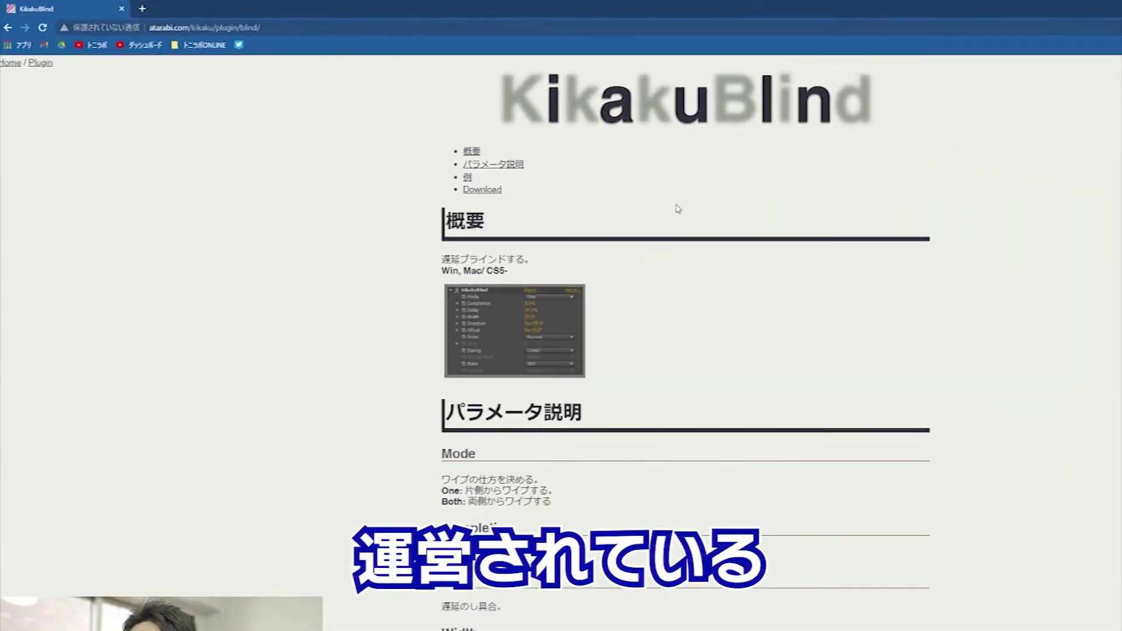
Scroll the KikakuBlind - Atarabi page down to its Download section.
{"action": "left_click", "coordinate": [602, 195]}
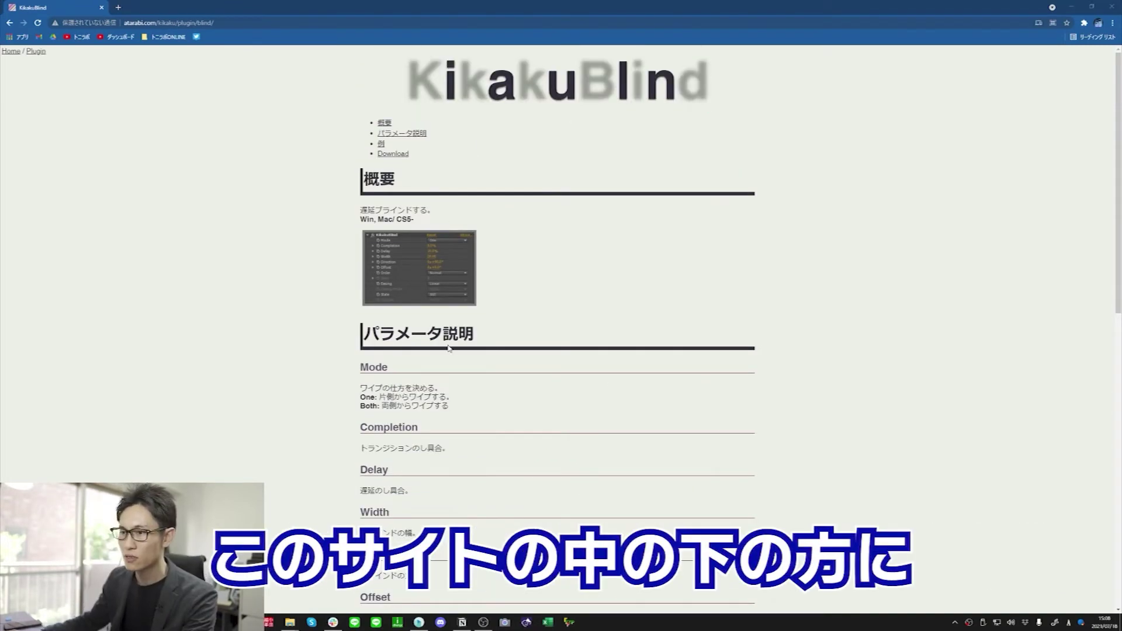
{"action": "scroll", "coordinate": [719, 425], "scroll_direction": "down", "scroll_amount": 7}
{"action": "scroll", "coordinate": [469, 366], "scroll_direction": "down", "scroll_amount": 4}
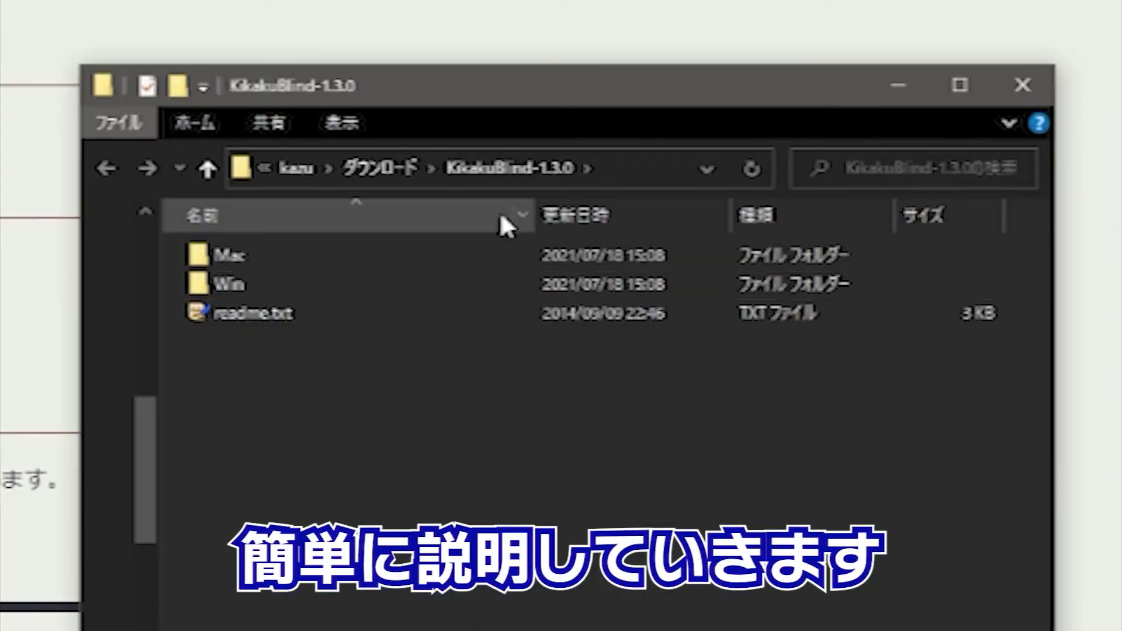
Open the Win folder of KikakuBlind-1.3.0 and select the KikakuBlind.aex plugin file.
{"action": "left_click", "coordinate": [359, 278], "text": "shift"}
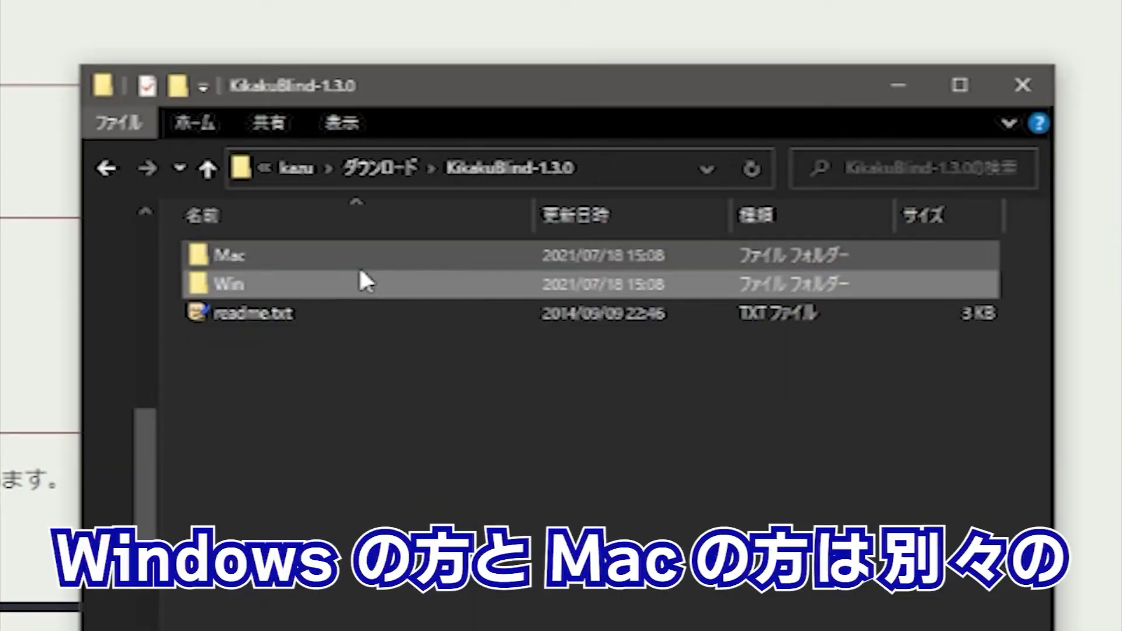
{"action": "left_click", "coordinate": [287, 283]}
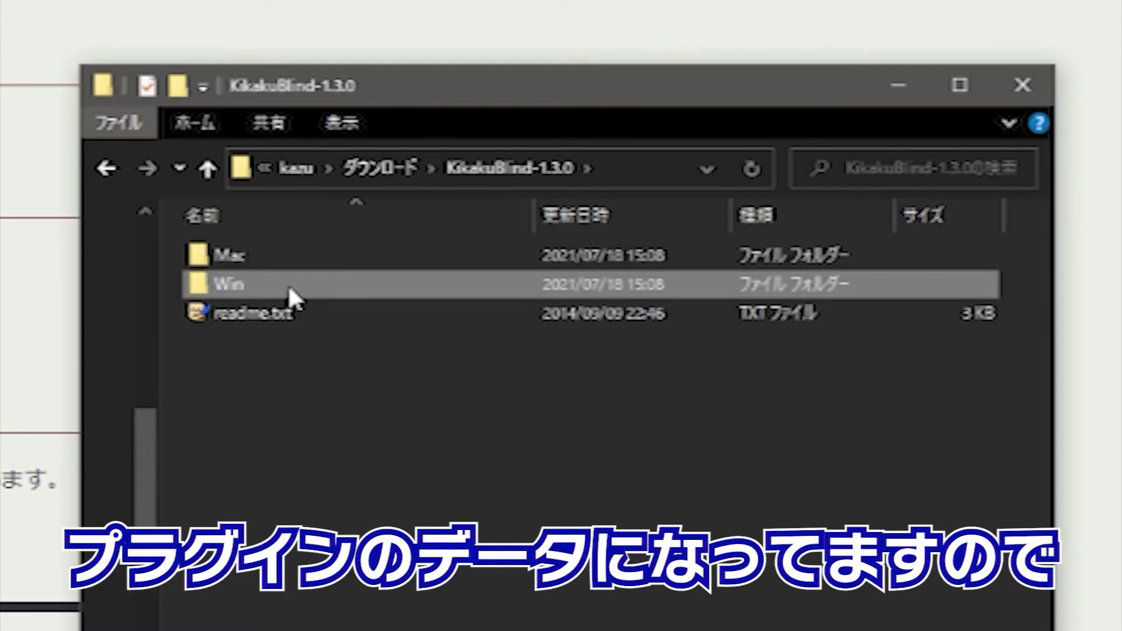
{"action": "double_click", "coordinate": [248, 289]}
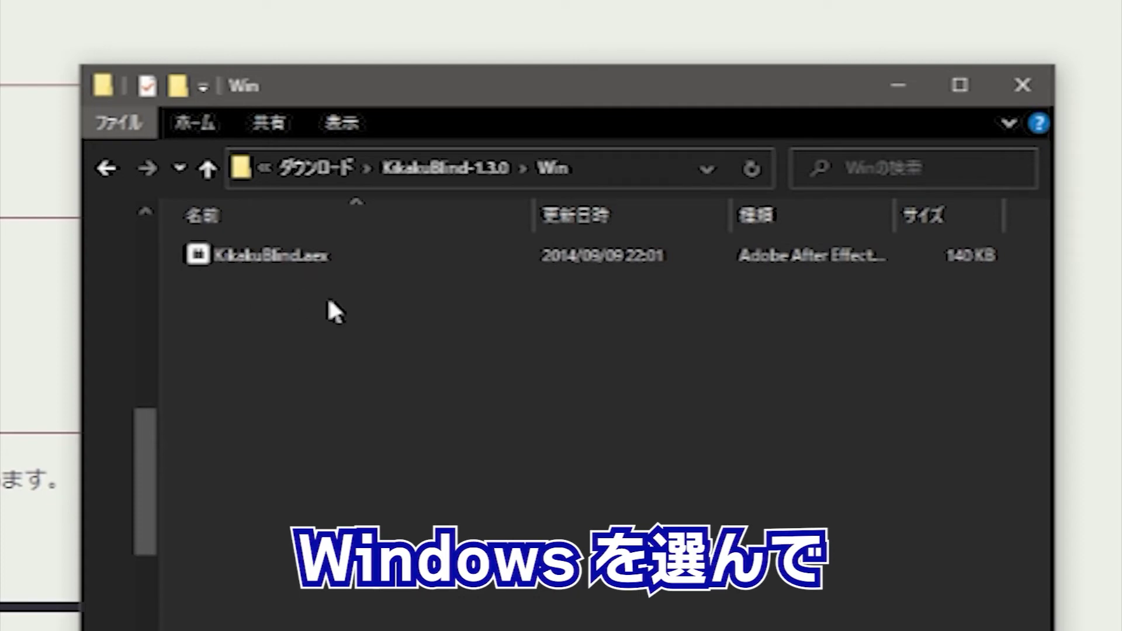
{"action": "left_click", "coordinate": [271, 258]}
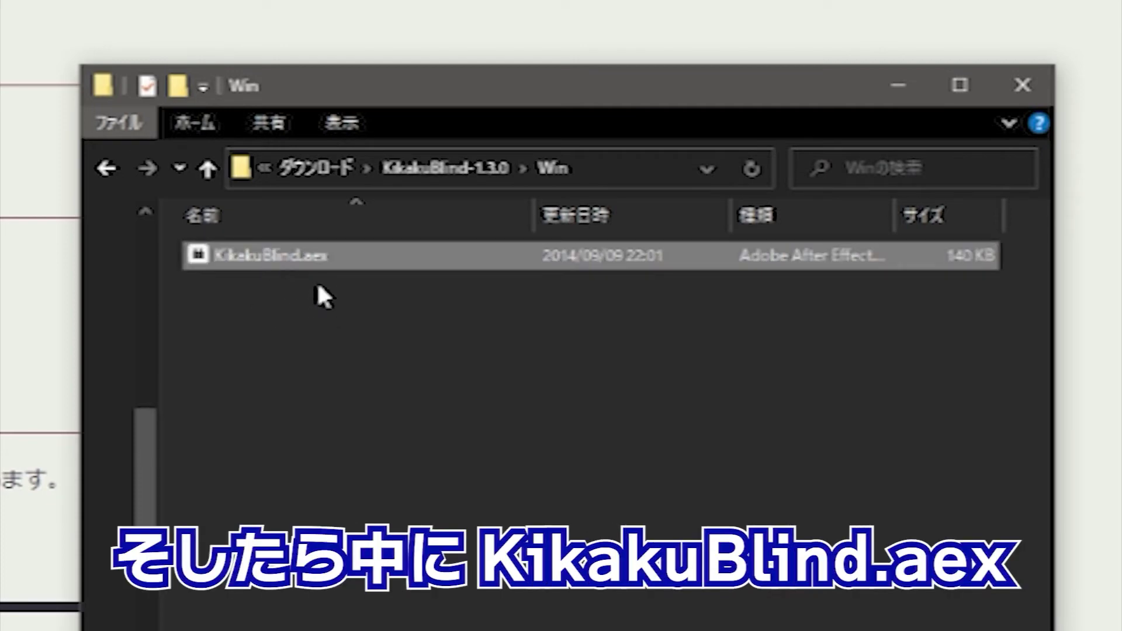
{"action": "left_click", "coordinate": [352, 317]}
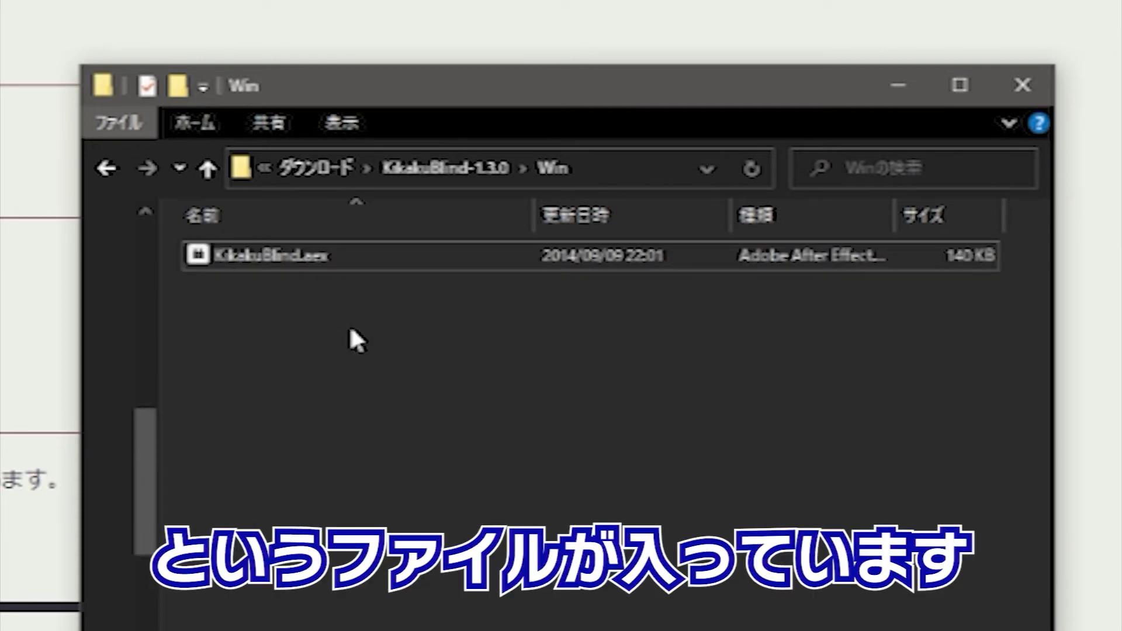
{"action": "left_click", "coordinate": [326, 260]}
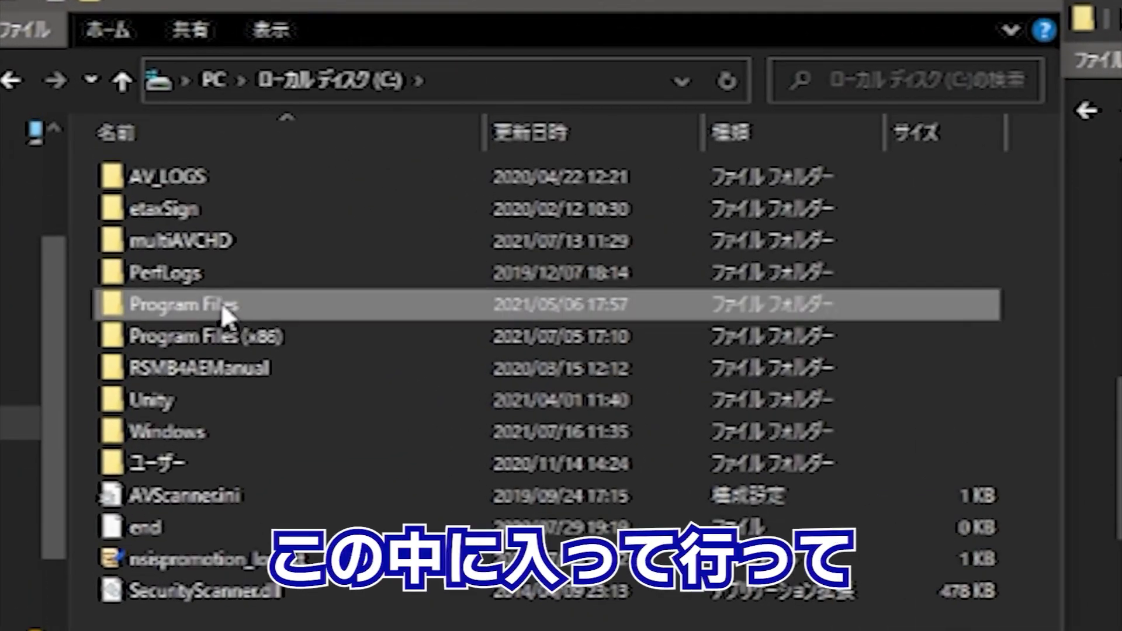
Browse to Program Files > Adobe > Adobe After Effects 2021 > Support Files > Plug-ins.
{"action": "double_click", "coordinate": [234, 303]}
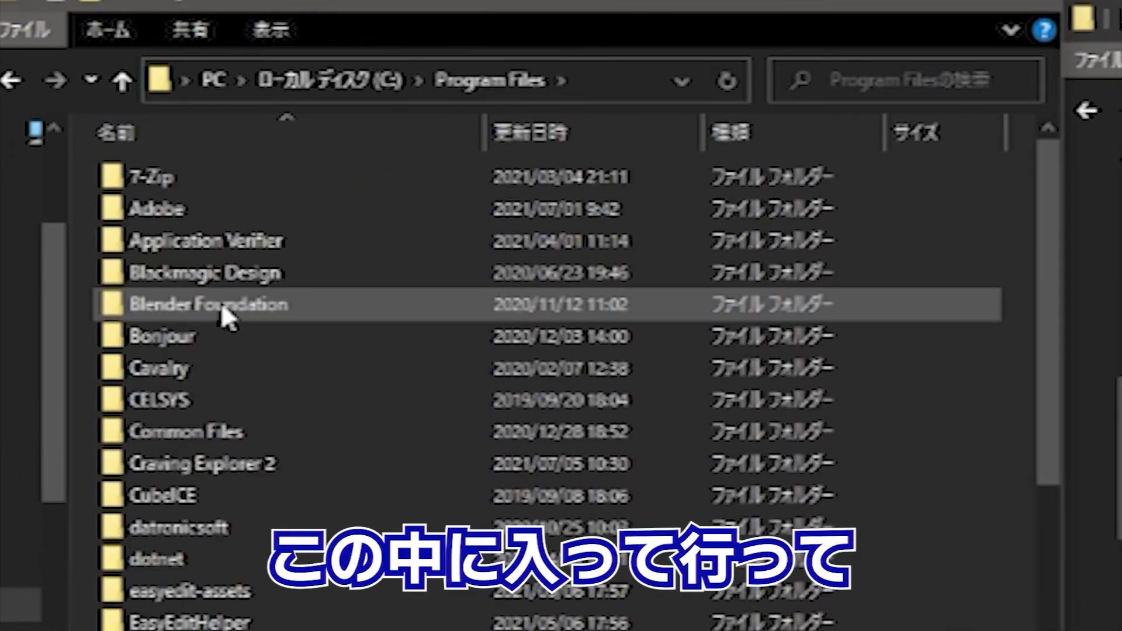
{"action": "double_click", "coordinate": [189, 204]}
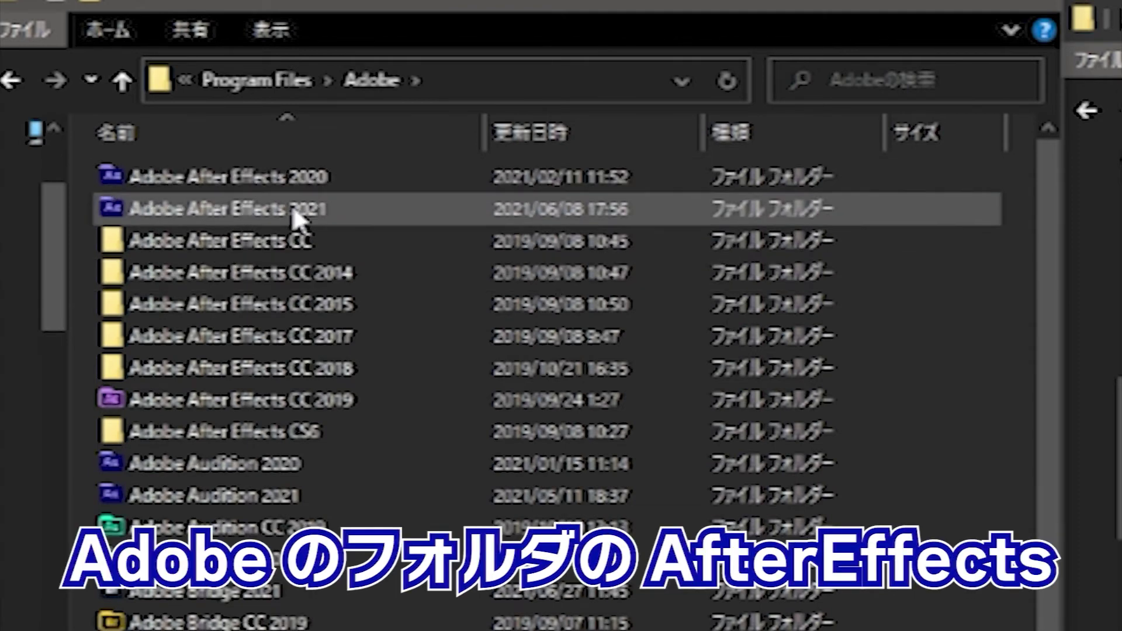
{"action": "left_click", "coordinate": [262, 206]}
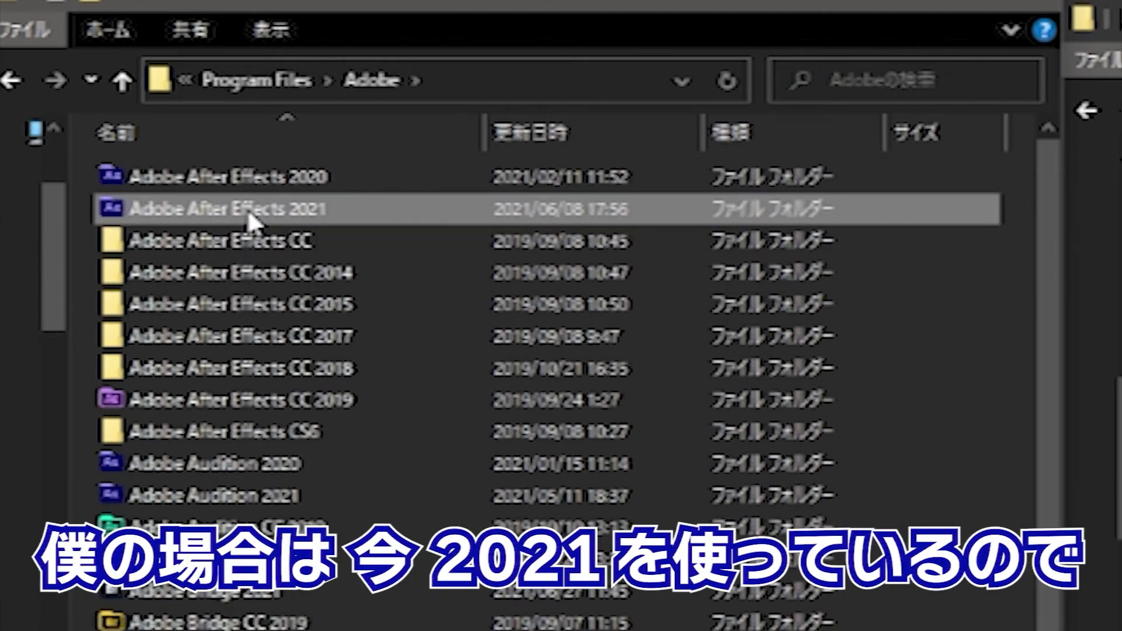
{"action": "double_click", "coordinate": [247, 207]}
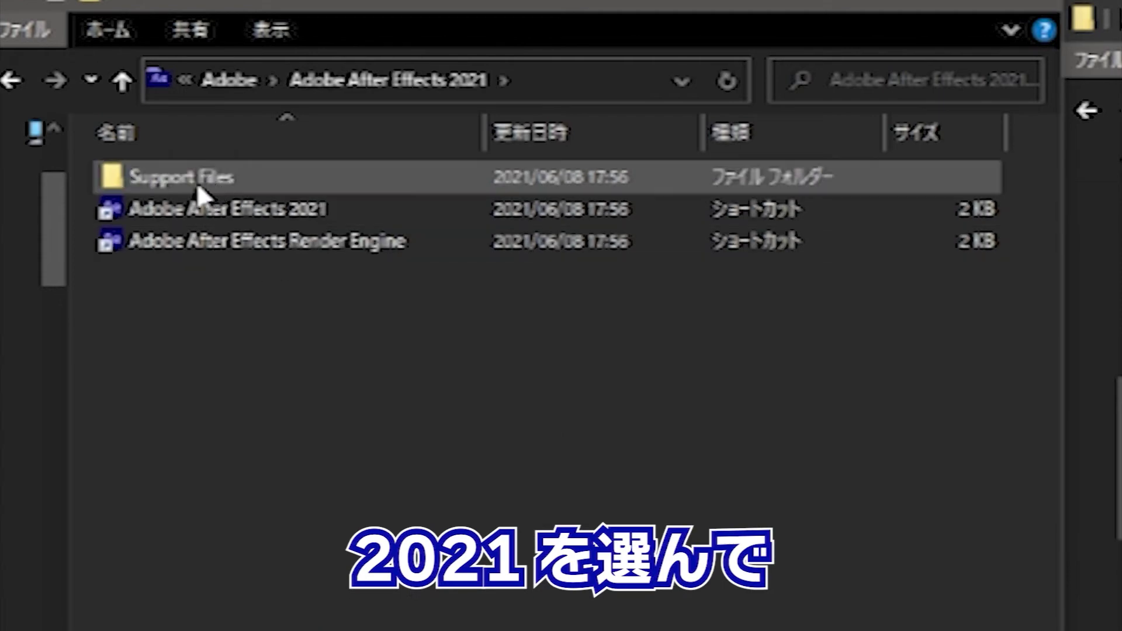
{"action": "double_click", "coordinate": [223, 178]}
{"action": "scroll", "coordinate": [224, 390], "scroll_direction": "down", "scroll_amount": 3}
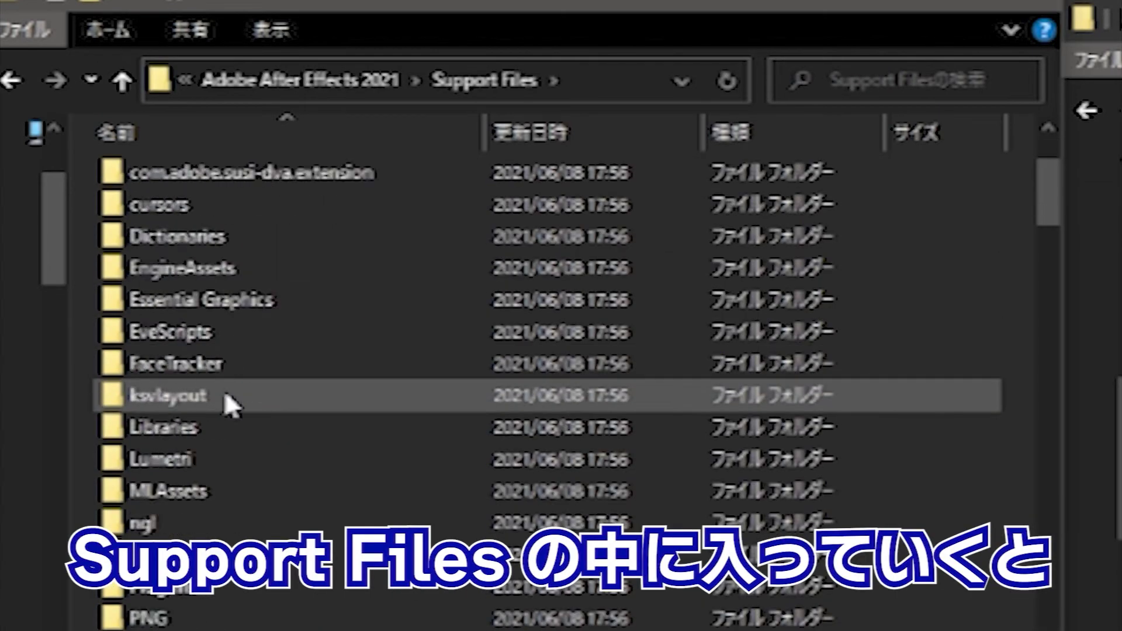
{"action": "scroll", "coordinate": [224, 390], "scroll_direction": "down", "scroll_amount": 1}
{"action": "left_click", "coordinate": [190, 490]}
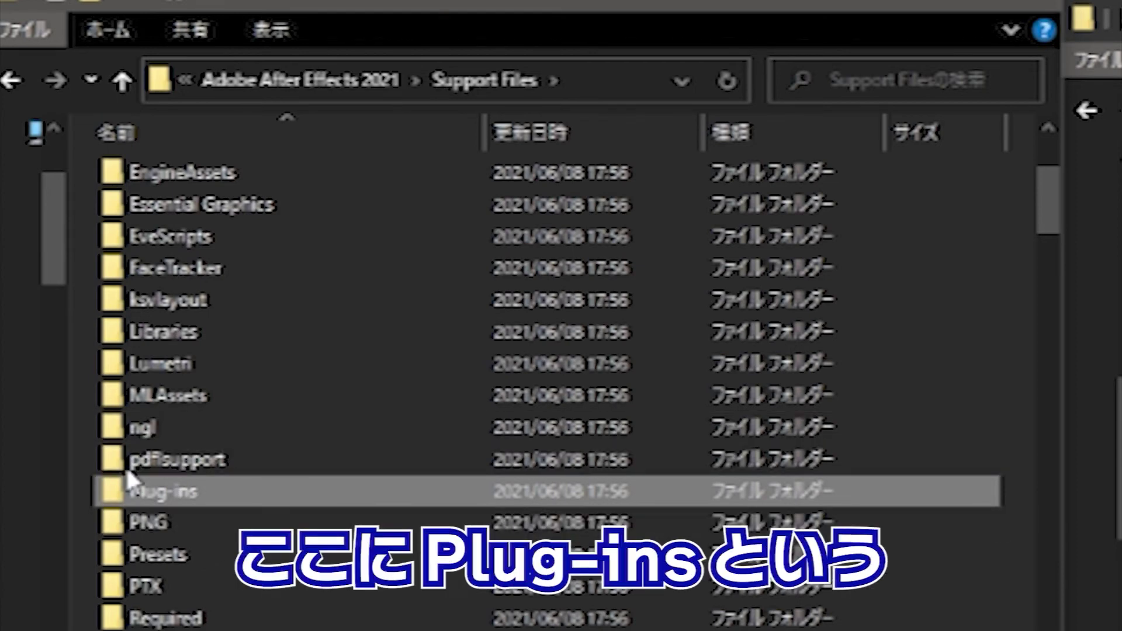
{"action": "double_click", "coordinate": [190, 494]}
{"action": "scroll", "coordinate": [280, 481], "scroll_direction": "down", "scroll_amount": 3}
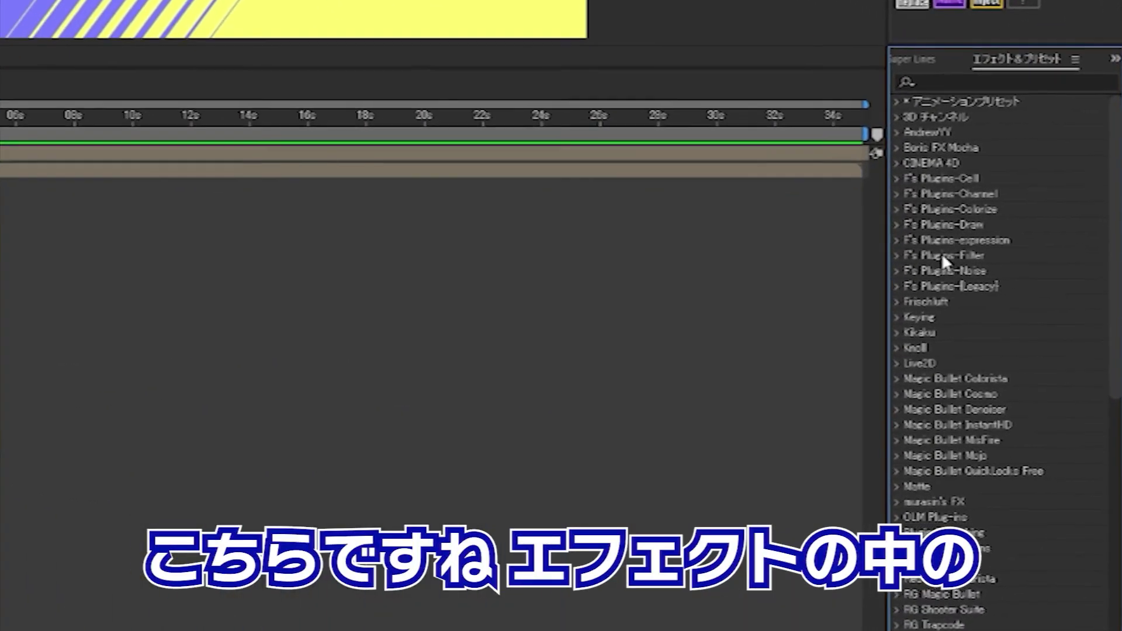
Expand the Kikaku effects group to reveal KikakuBlind, then select and deselect layer B.
{"action": "left_click", "coordinate": [902, 335]}
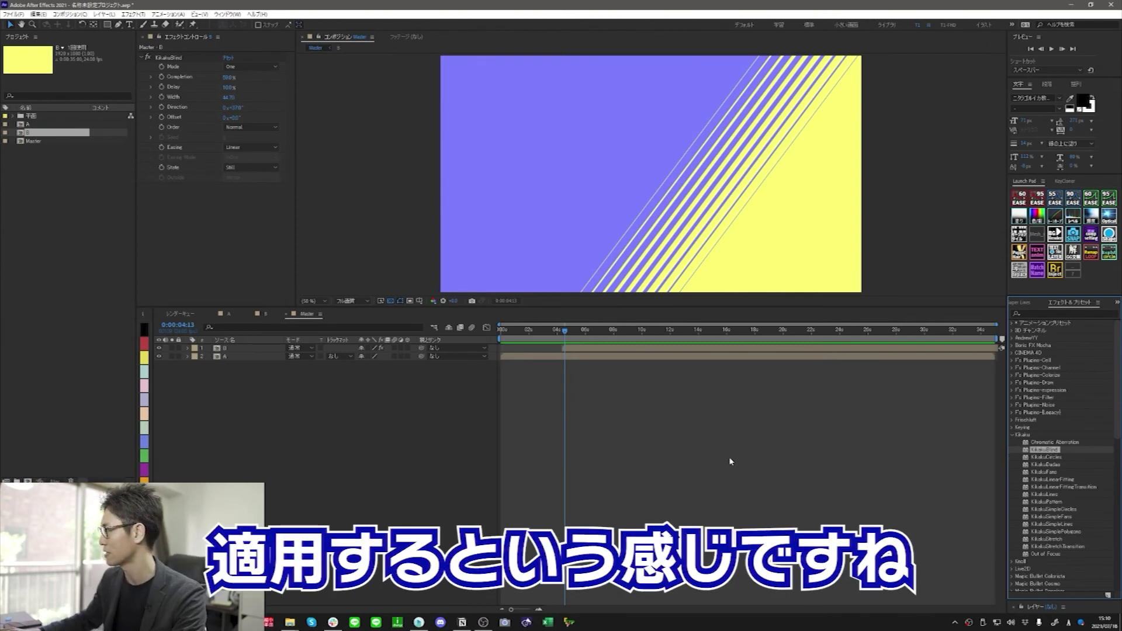
{"action": "left_click", "coordinate": [250, 351]}
{"action": "left_click", "coordinate": [397, 401]}
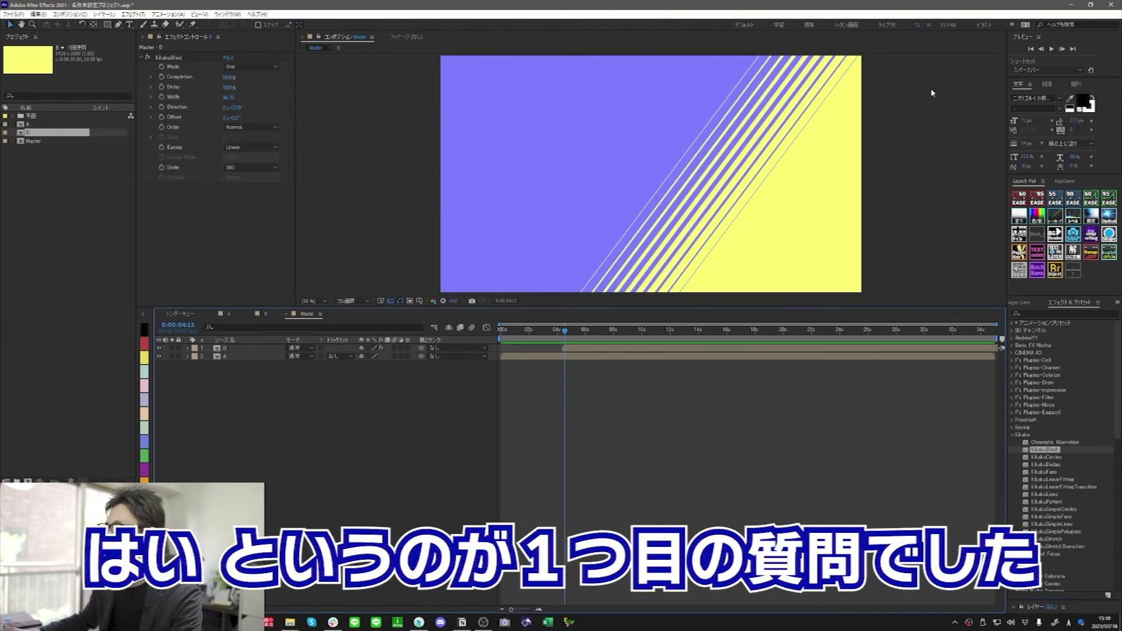